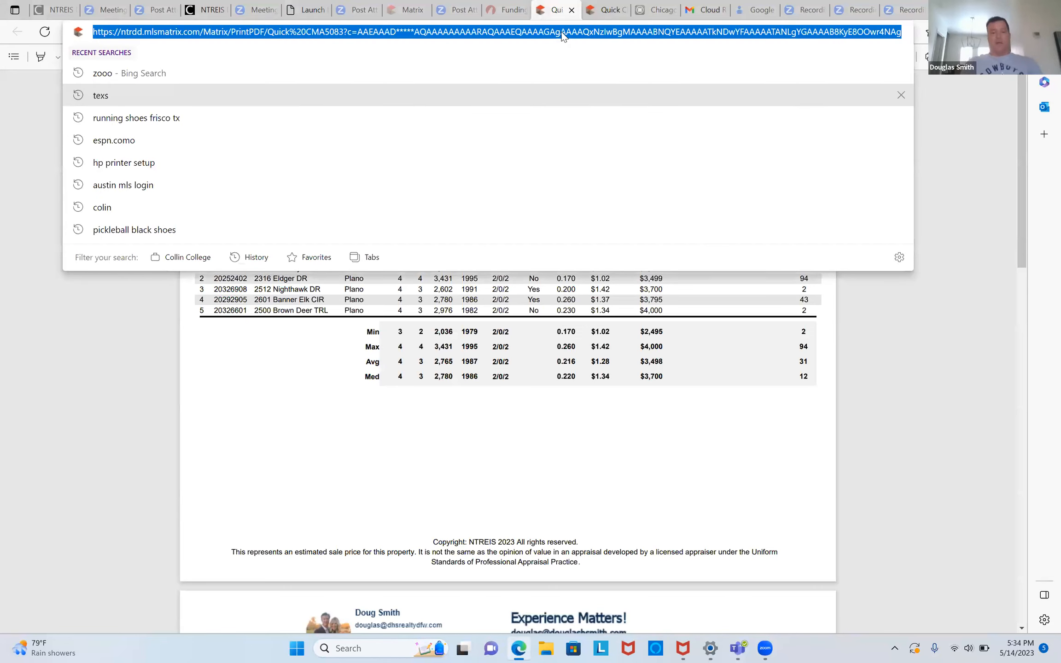
- Go to the Texas REALTORS site, texasrealestate.com, by accepting the address-bar suggestion for 'texas'
type("tex")
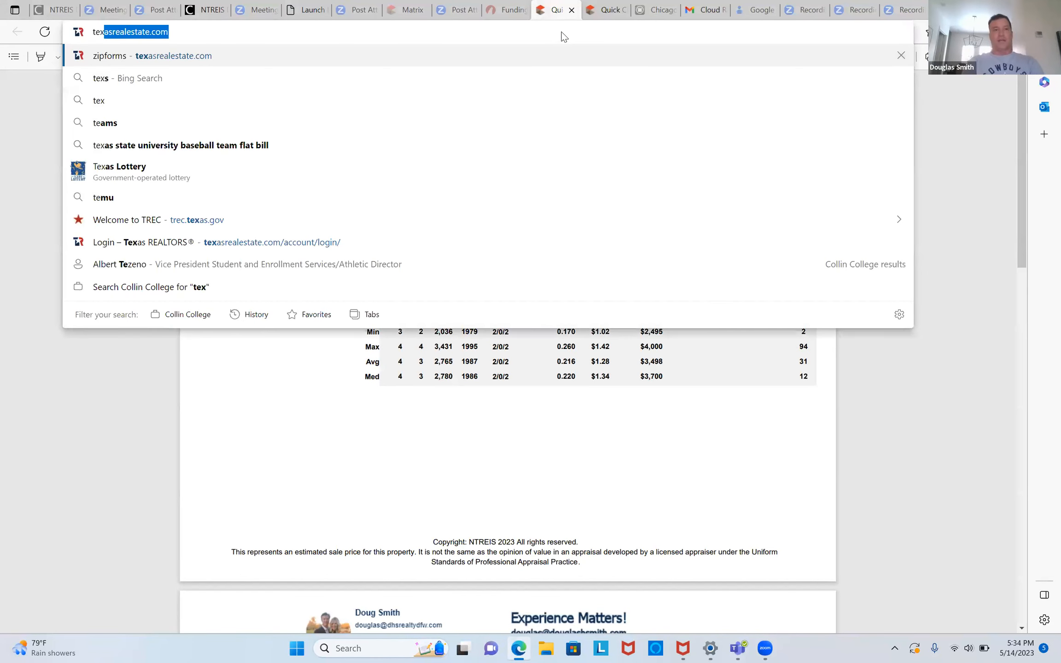
type("as")
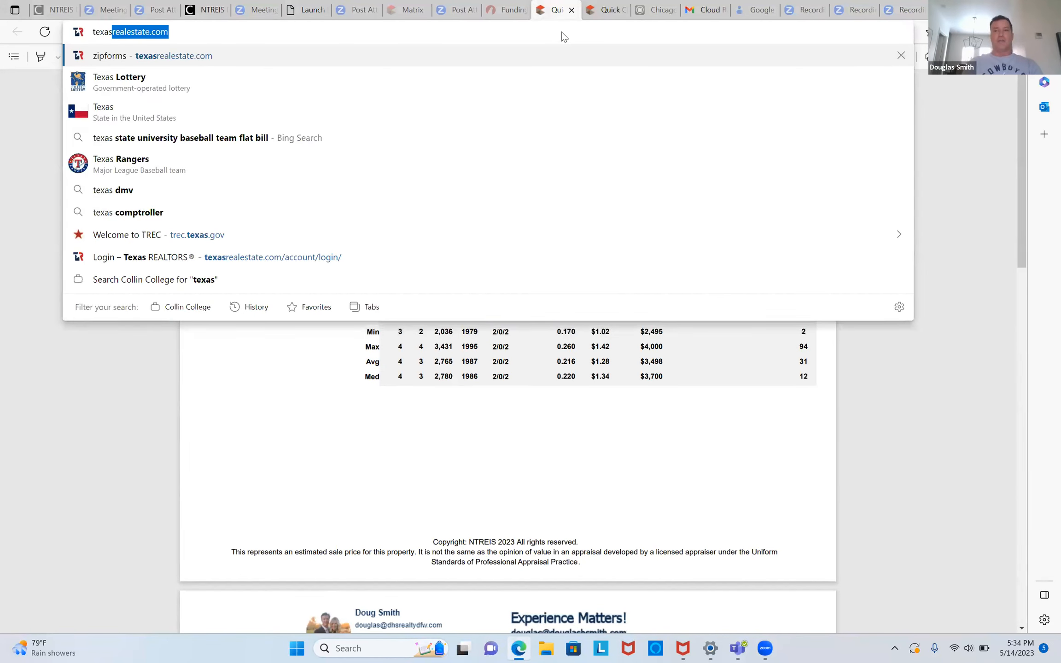
key("Return")
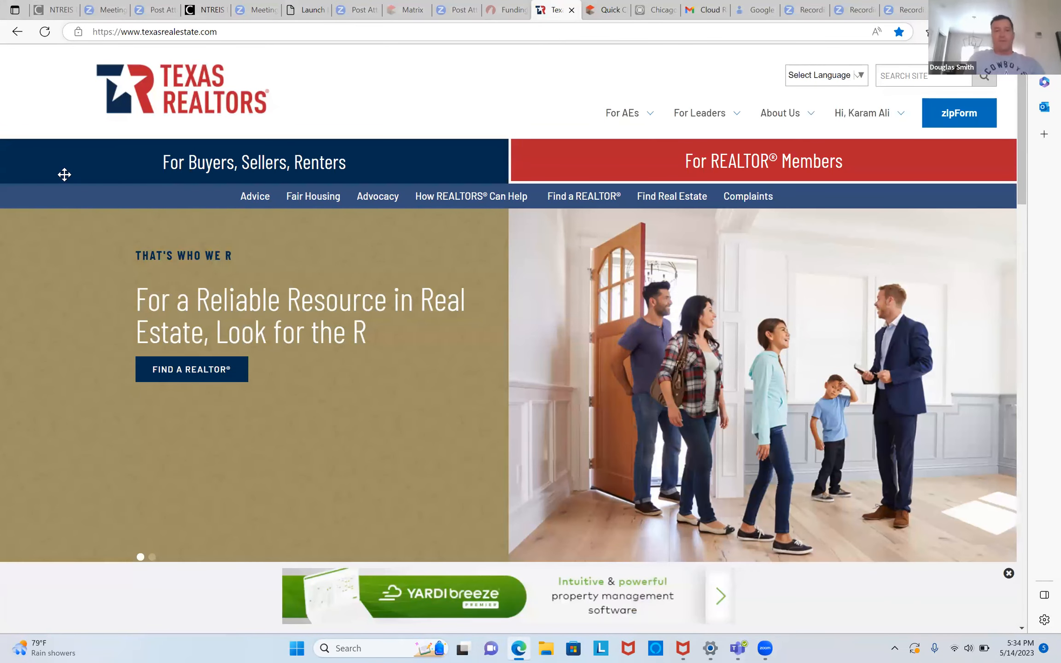
- Log out, sign in with a different member's saved login, and launch zipForm
left_click(869, 184)
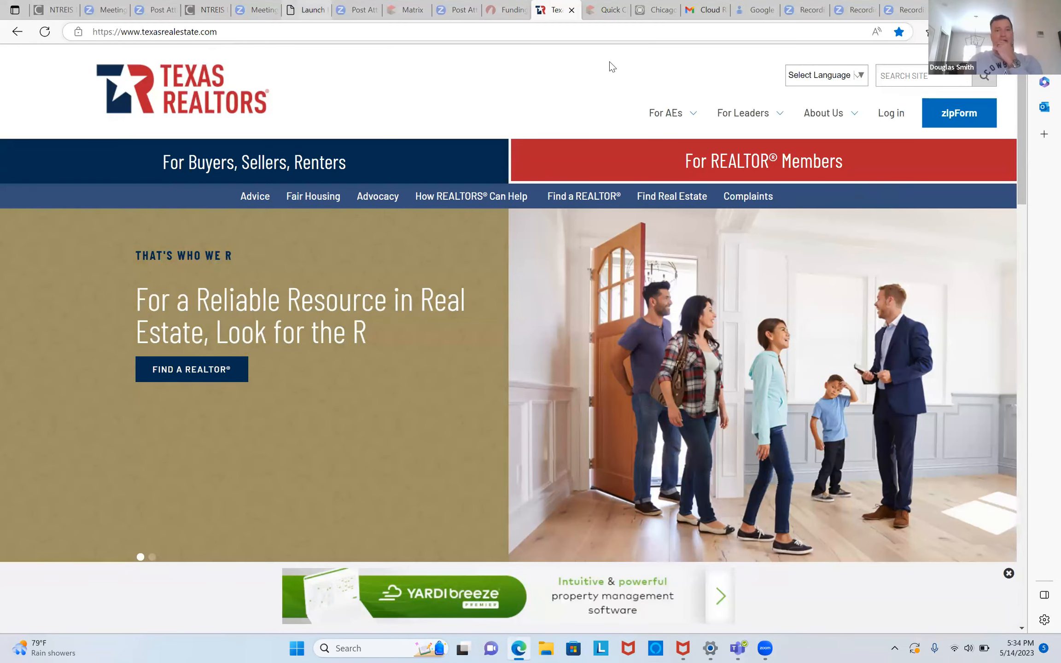
left_click(898, 118)
left_click(536, 313)
key("BackSpace")
key("BackSpace")
key("BackSpace")
key("BackSpace")
key("BackSpace")
key("BackSpace")
key("BackSpace")
key("BackSpace")
key("BackSpace")
key("BackSpace")
key("BackSpace")
key("BackSpace")
key("BackSpace")
key("BackSpace")
key("BackSpace")
key("BackSpace")
key("BackSpace")
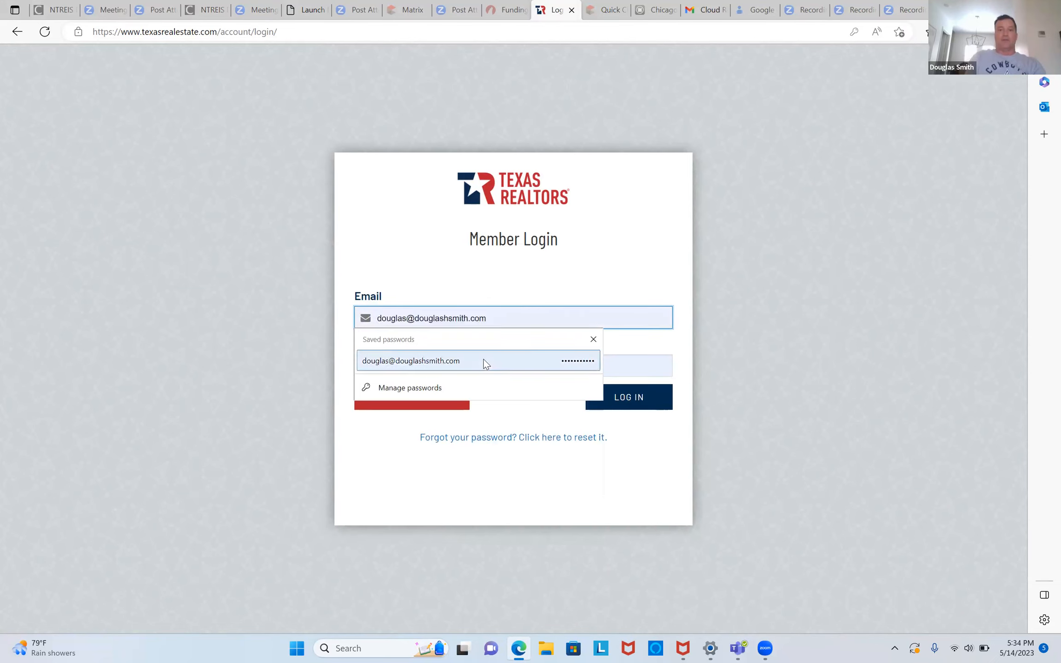
left_click(483, 362)
left_click(621, 404)
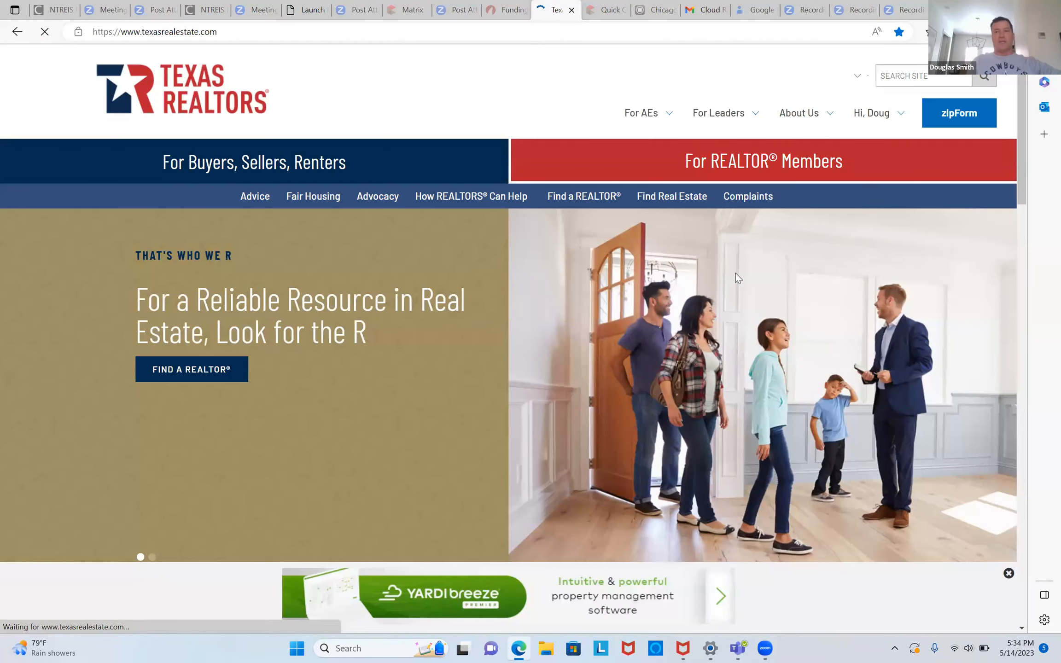
mouse_move(881, 117)
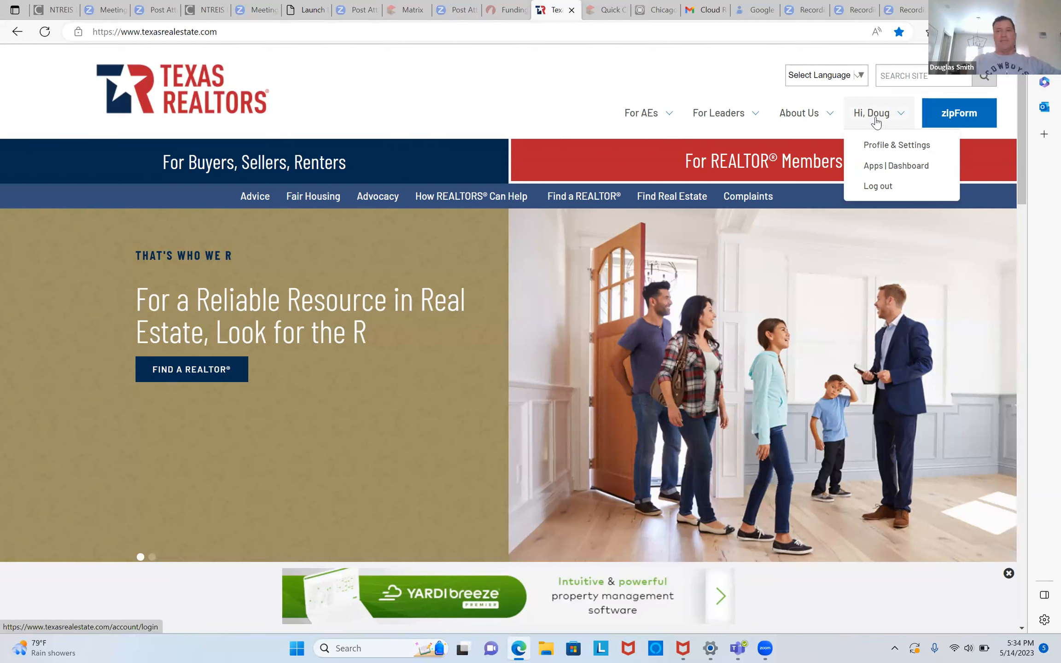
left_click(957, 115)
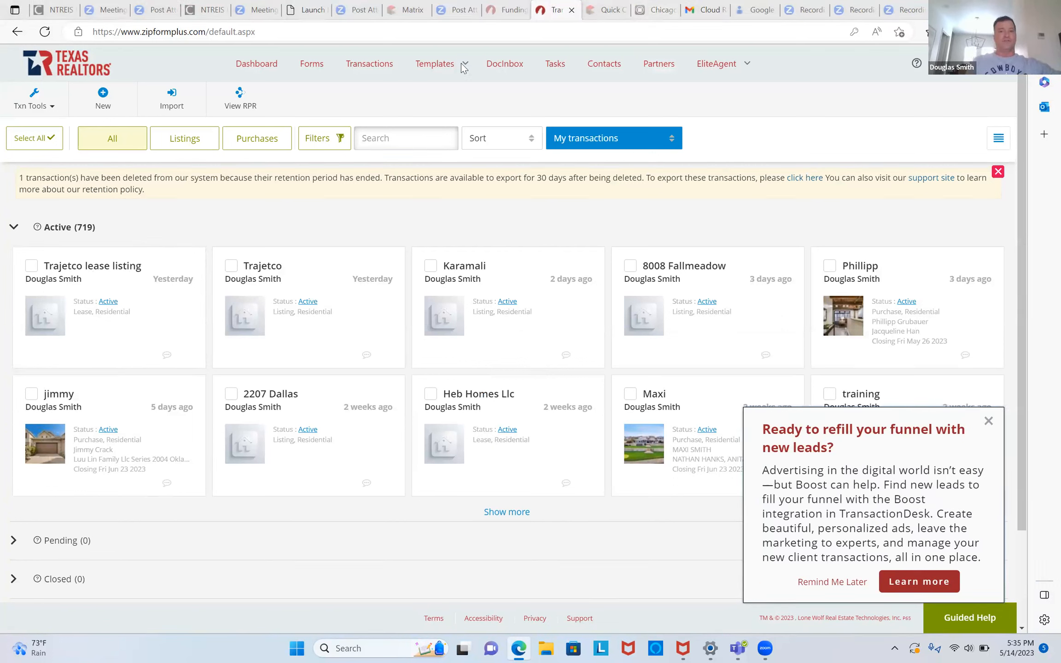
- Start a new listing transaction from the transactions dashboard
left_click(101, 102)
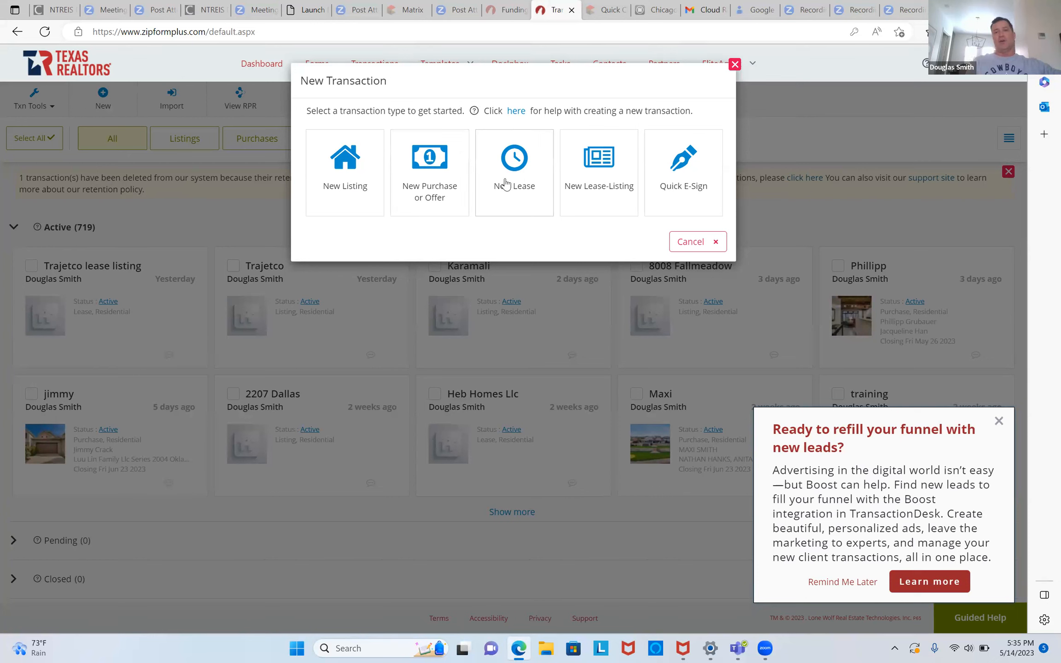
left_click(342, 186)
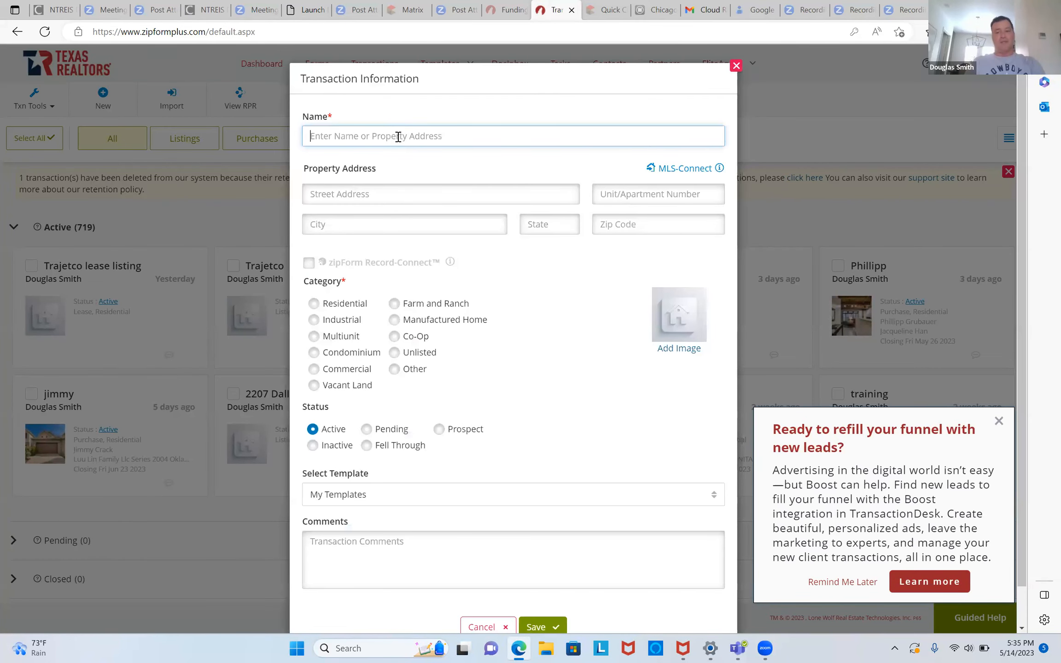
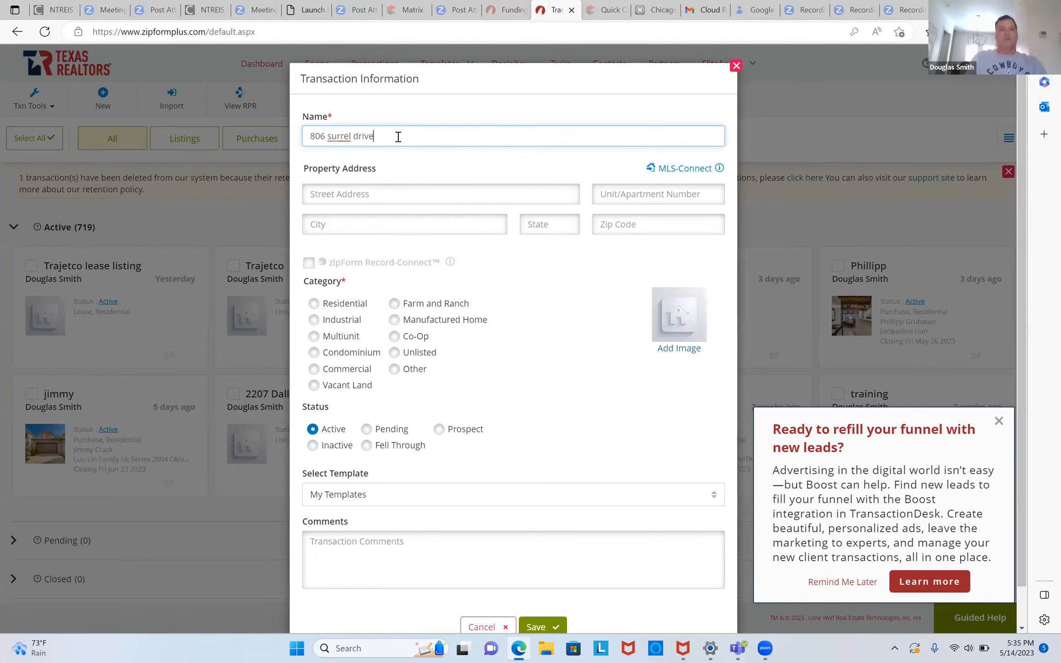
left_click(313, 304)
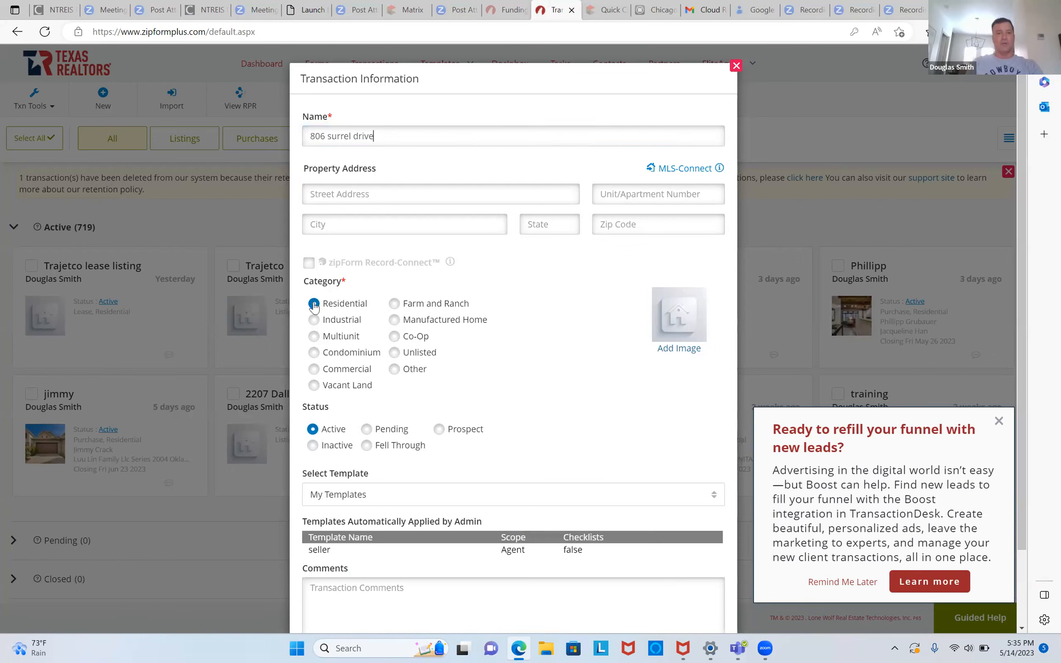
left_click(357, 503)
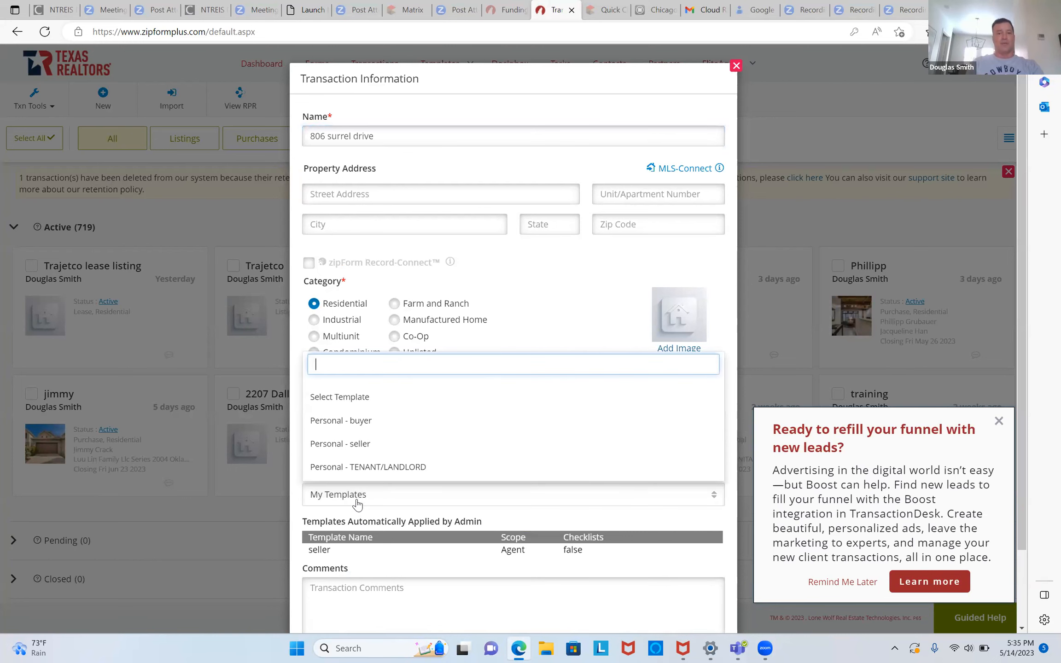
left_click(350, 449)
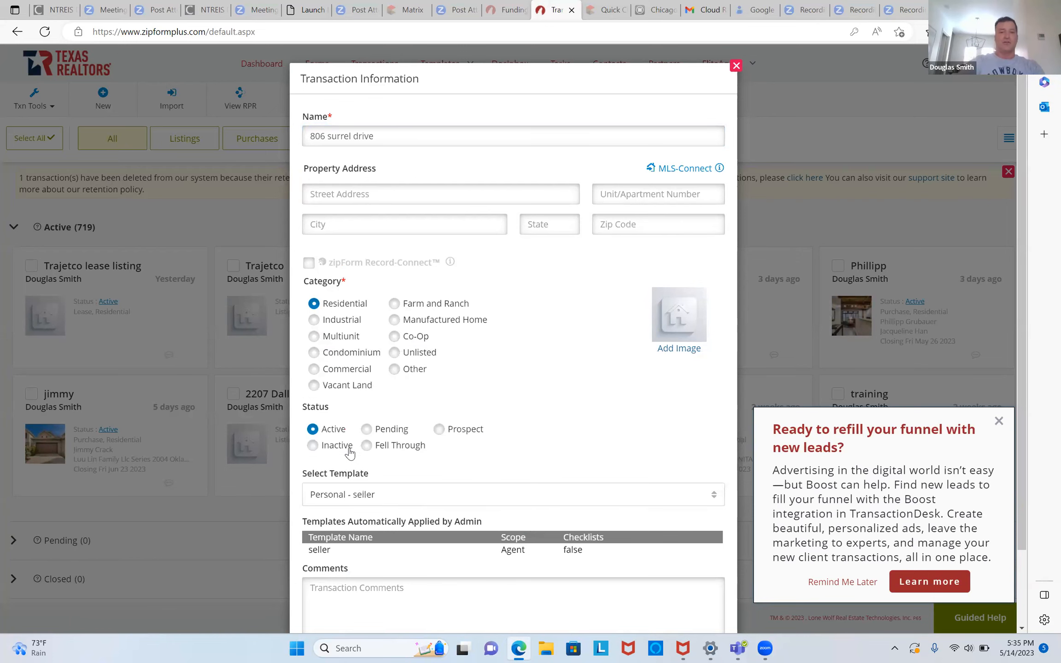
scroll(364, 461, "down", 2)
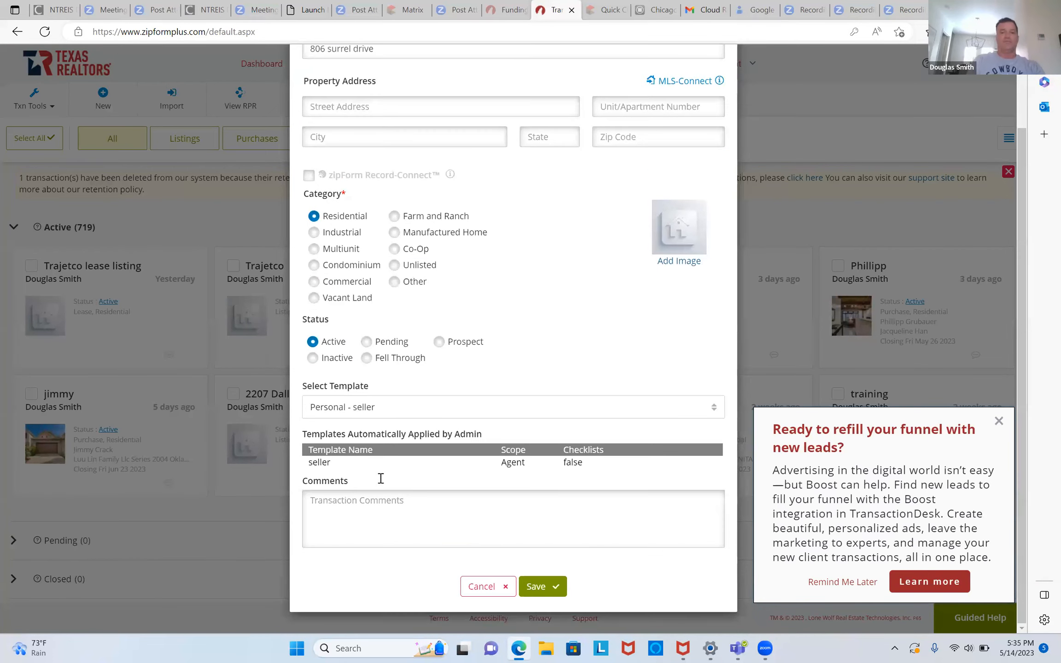
left_click(537, 588)
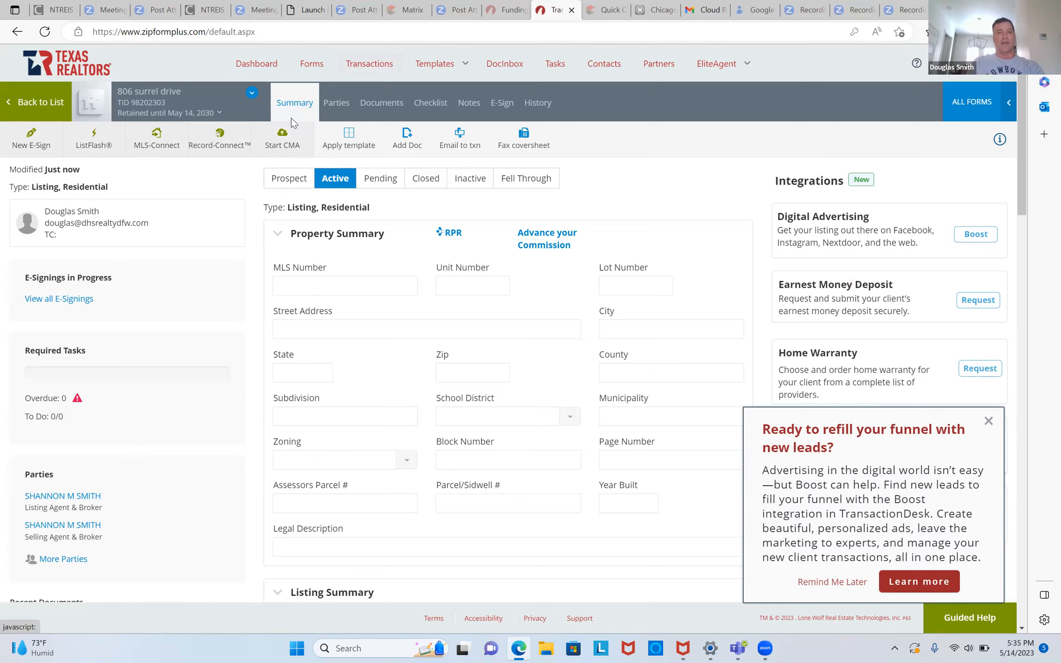
left_click(386, 111)
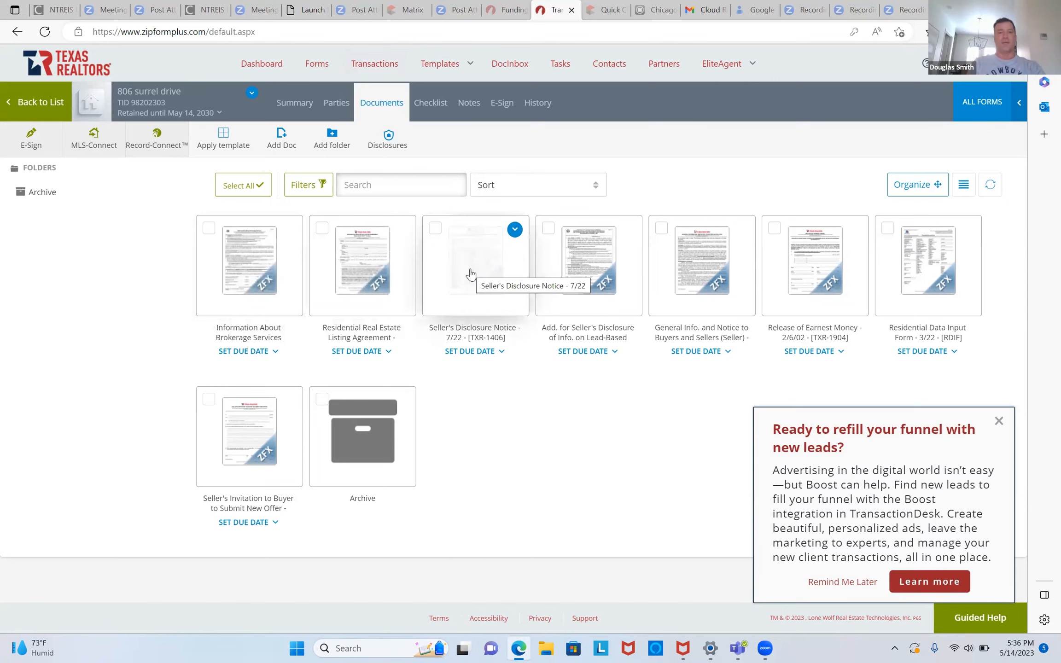
- Open the Information About Brokerage Services form in the New Form Editor
left_click(250, 267)
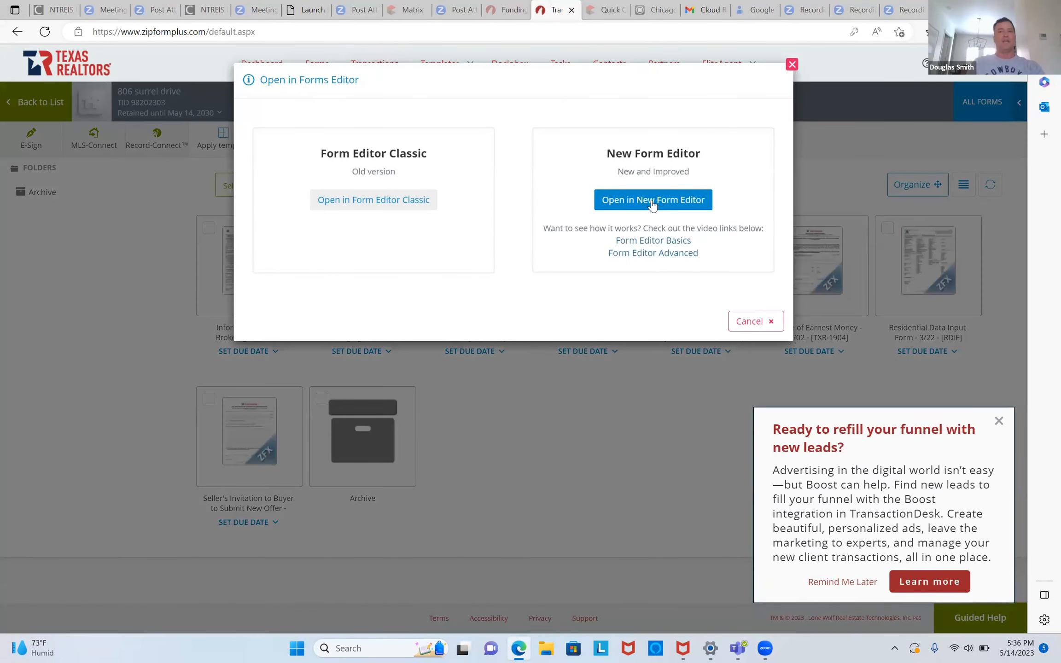
left_click(653, 201)
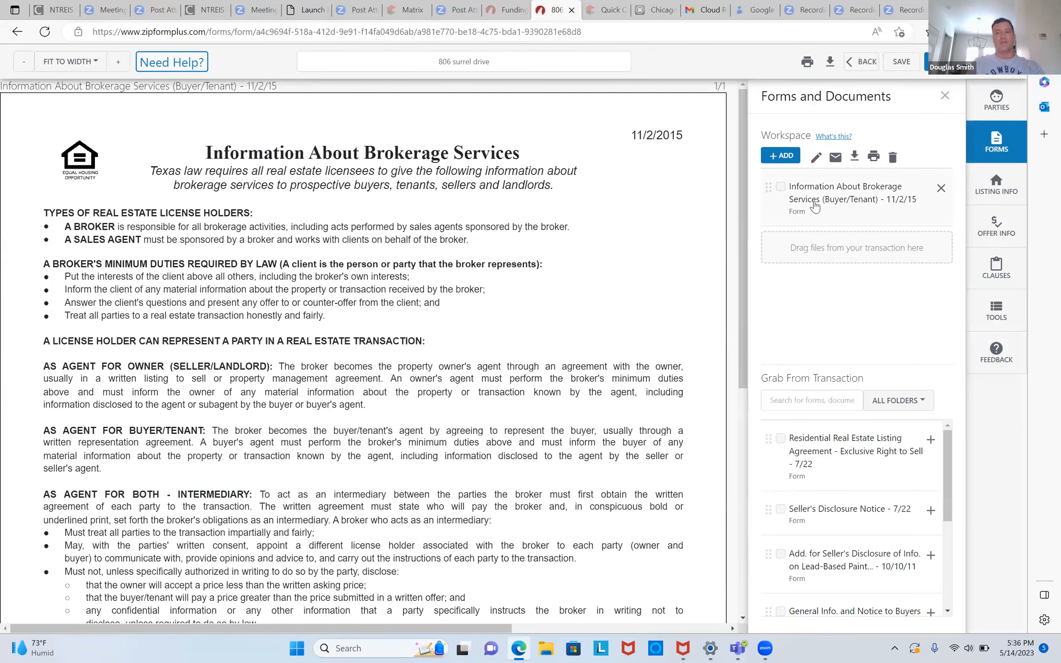
- Add the listing agreement and Seller's Disclosure Notice to the workspace and display the agreement
left_click(931, 442)
left_click(931, 441)
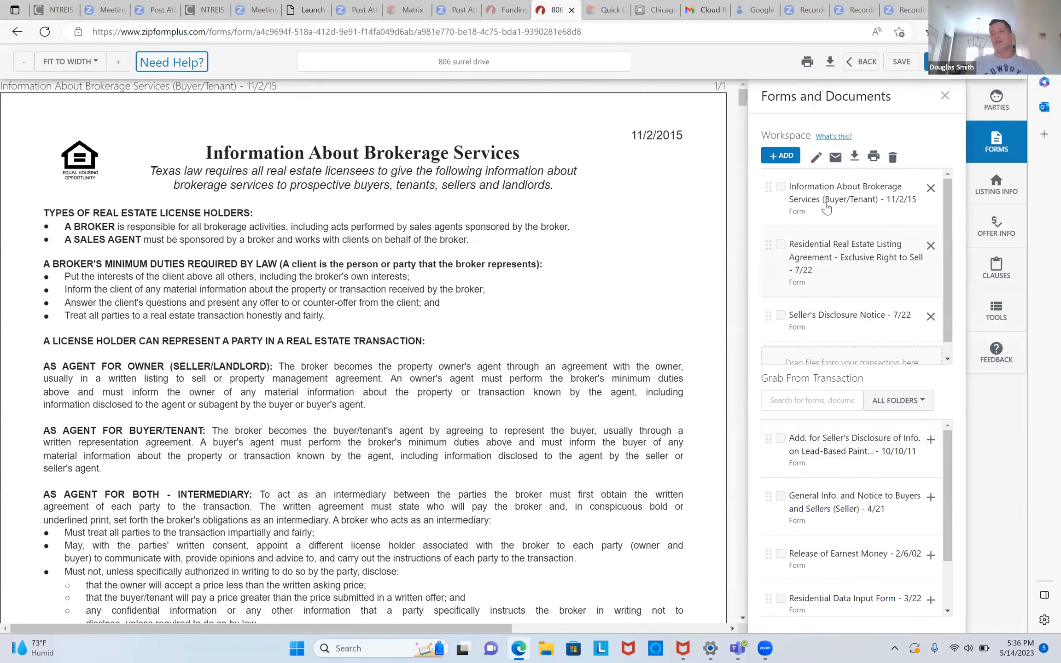
left_click(839, 265)
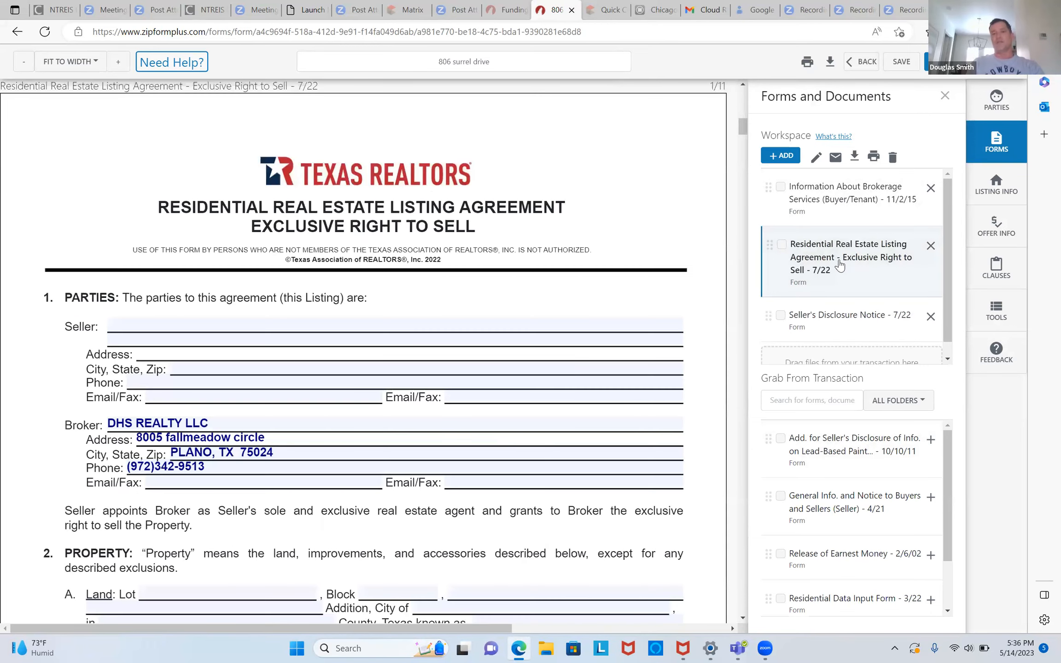
- Enter 'Seller' as the seller's name on the listing agreement
left_click(465, 325)
type("Seller's name")
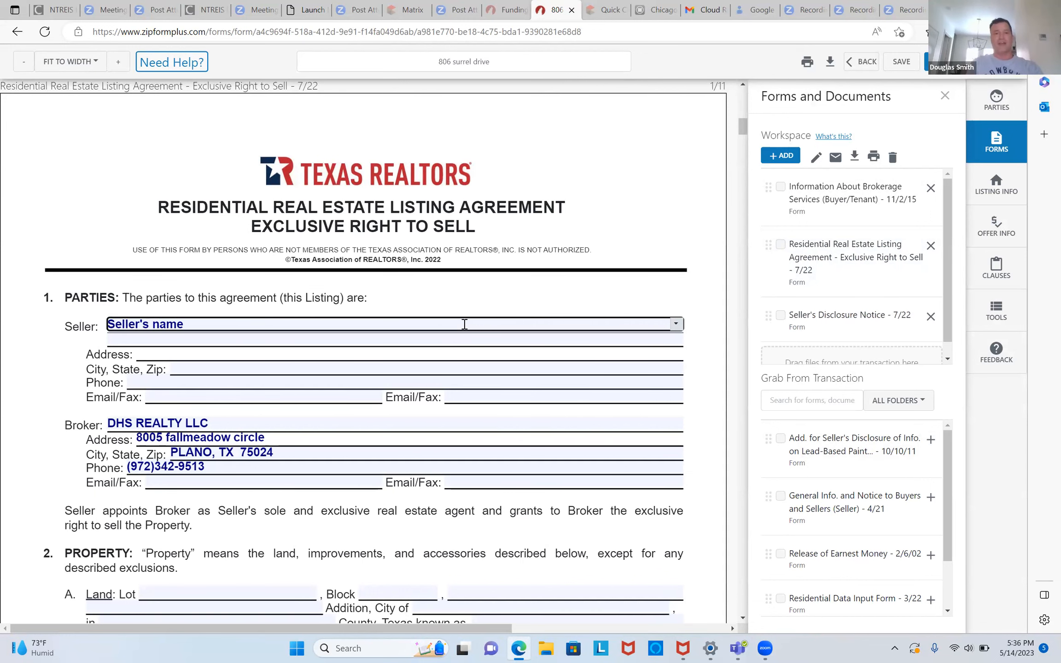
scroll(745, 543, "down", 10)
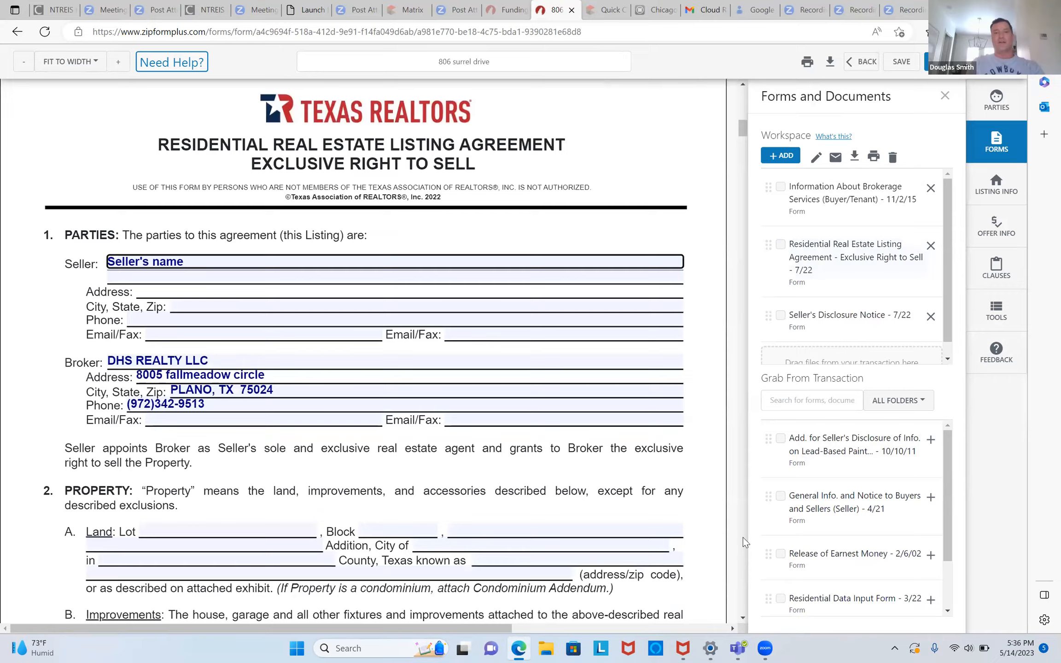
left_click(192, 120)
- Enter Lot 6, Block H, CRYTAL DEEEK addition, PLANO, COLLIN county, and 123 EASY STREET
type("6")
key("Tab")
key("Caps_Lock")
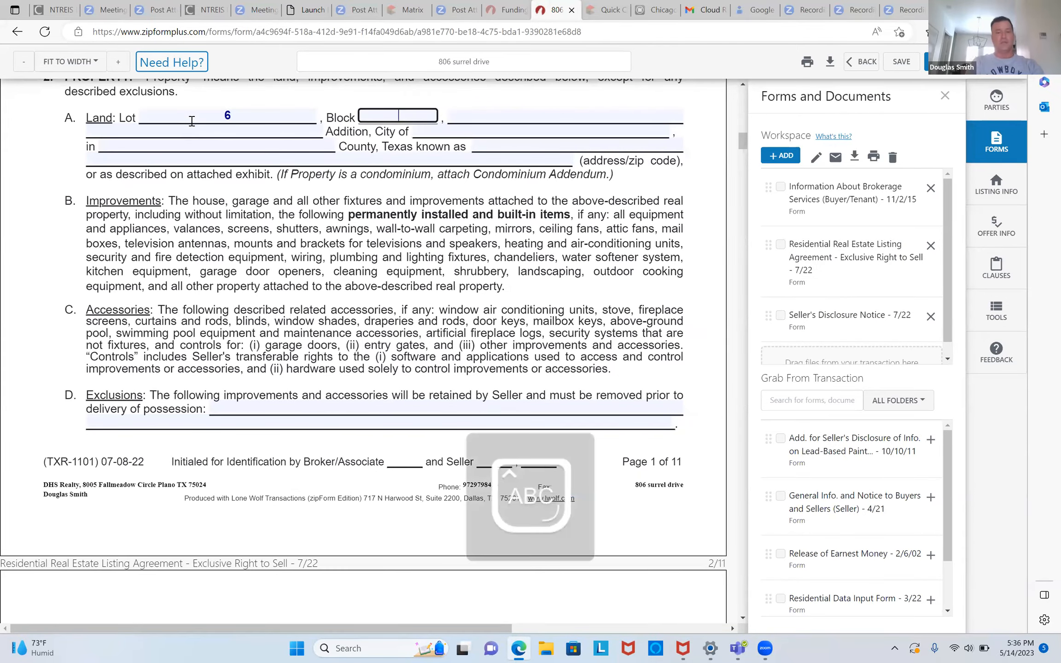
key("Tab")
type("CRYTAL DEEEK")
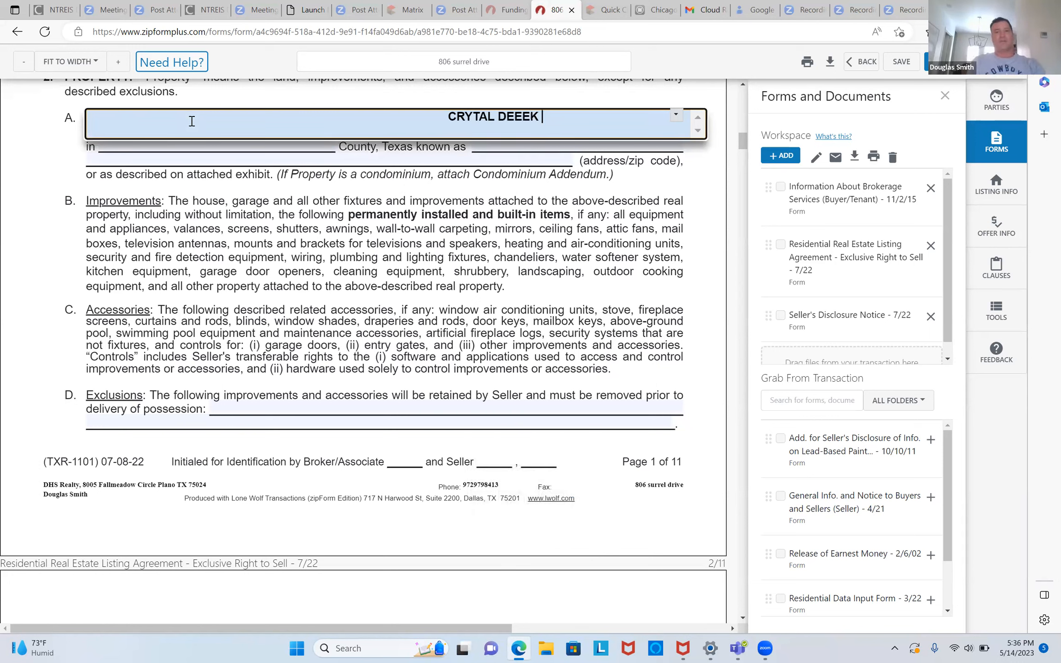
key("Tab")
type("PLANO")
key("Tab")
type("COLLIN")
key("Tab")
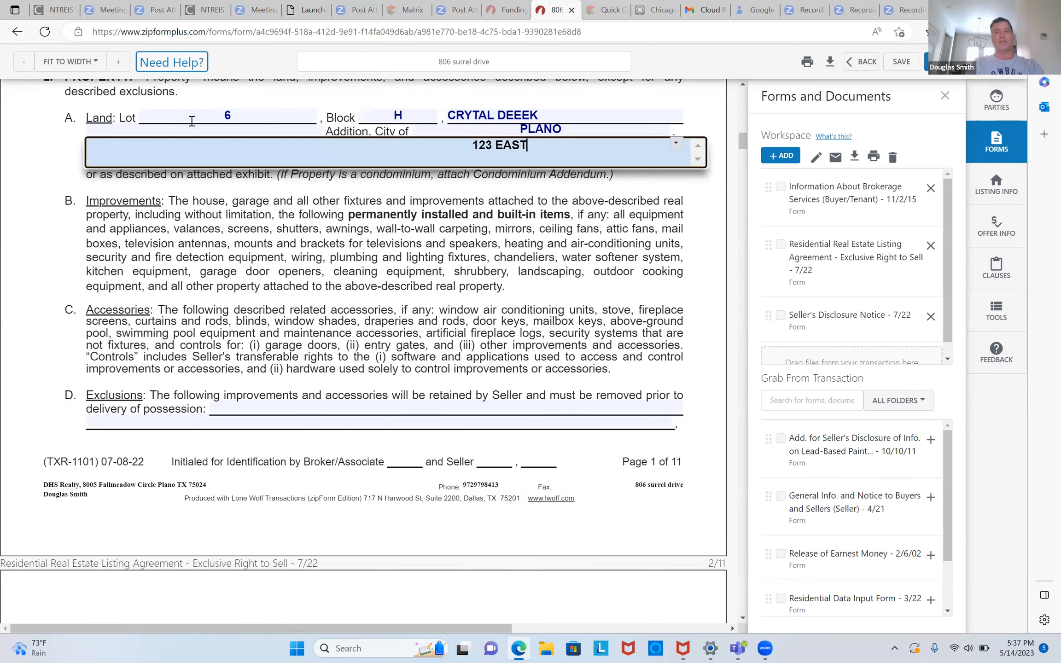
type("123 EASY STREET")
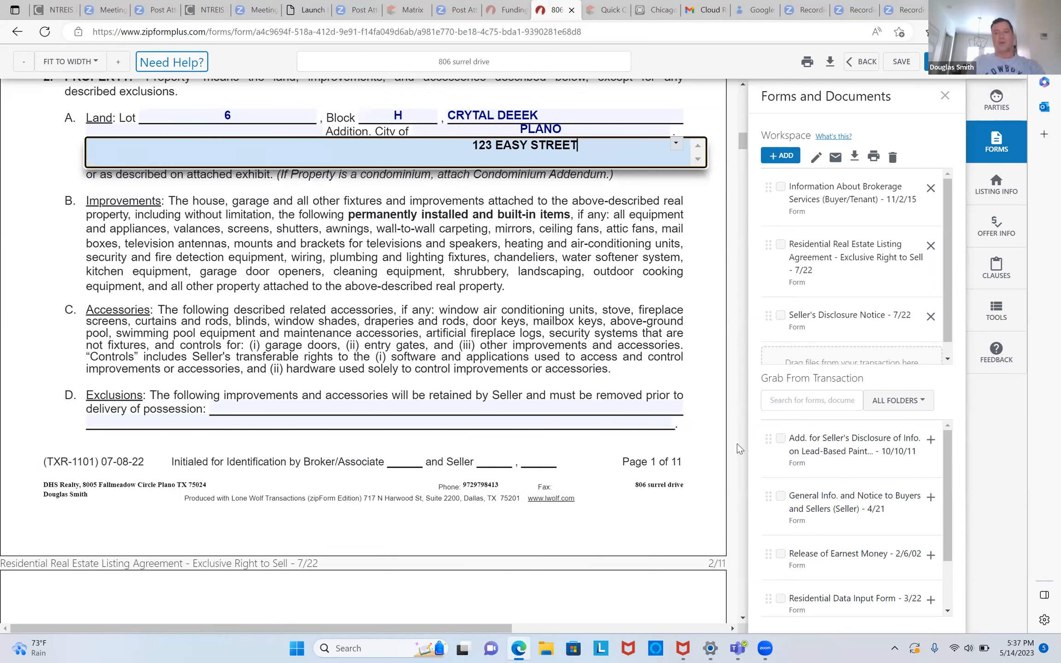
scroll(747, 453, "down", 10)
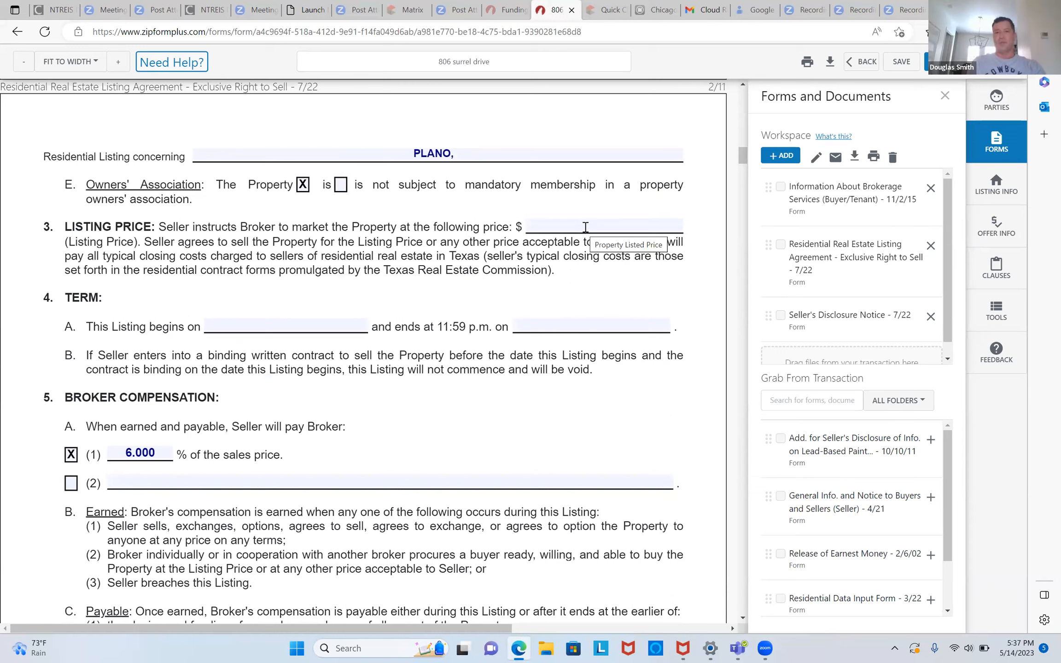
- Set the listing term to run from May 15, 2023 to September 15, 2023
left_click(264, 328)
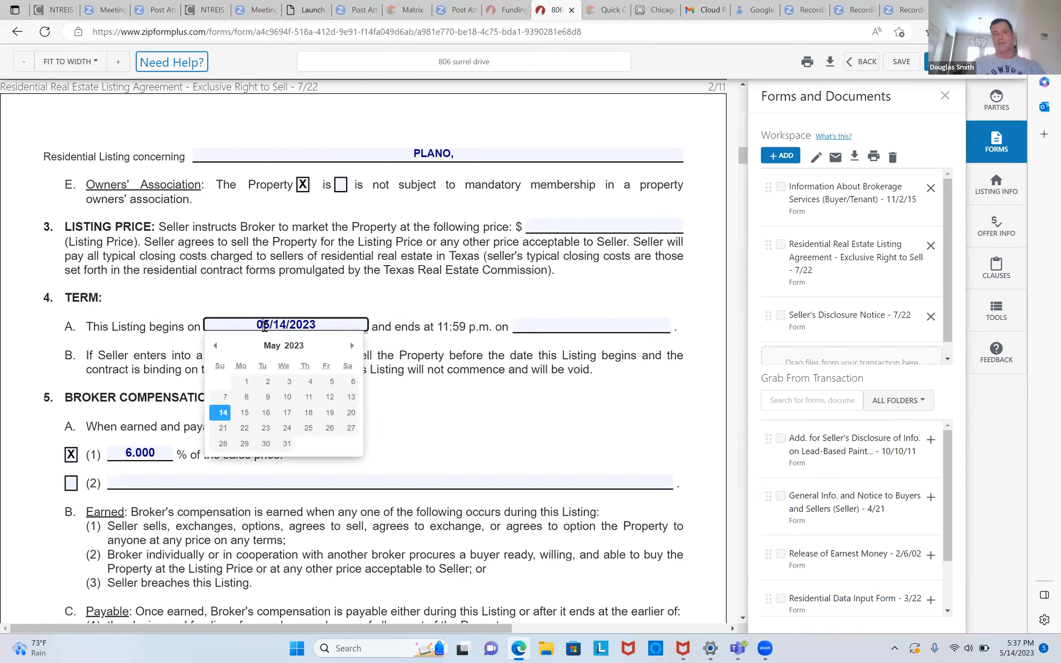
left_click(244, 413)
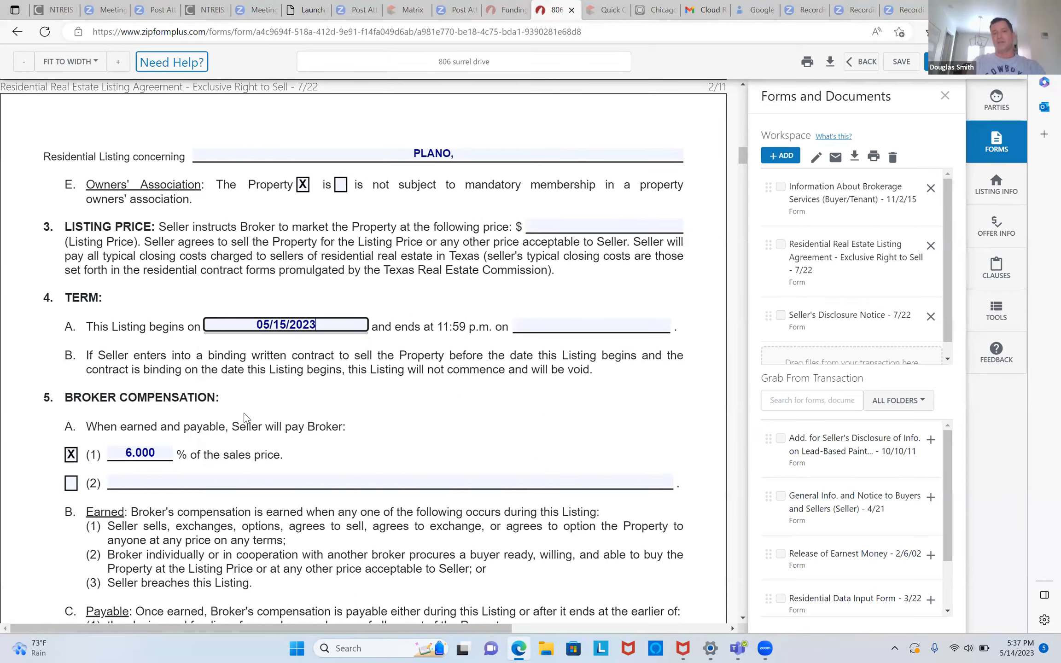
left_click(581, 327)
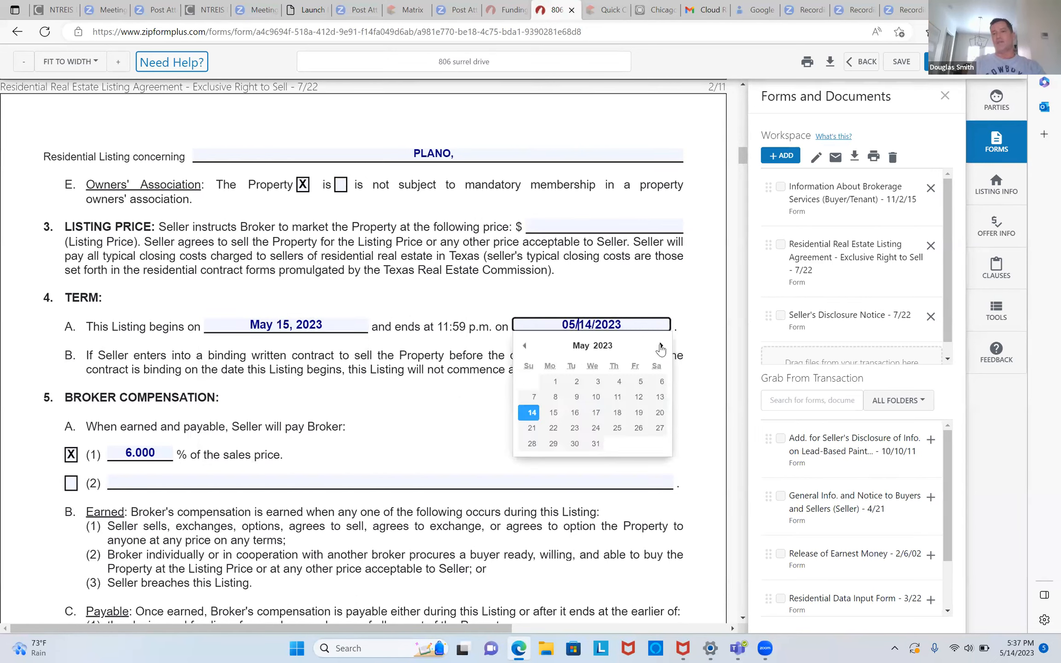
left_click(661, 347)
left_click(661, 346)
left_click(661, 346)
left_click(661, 346)
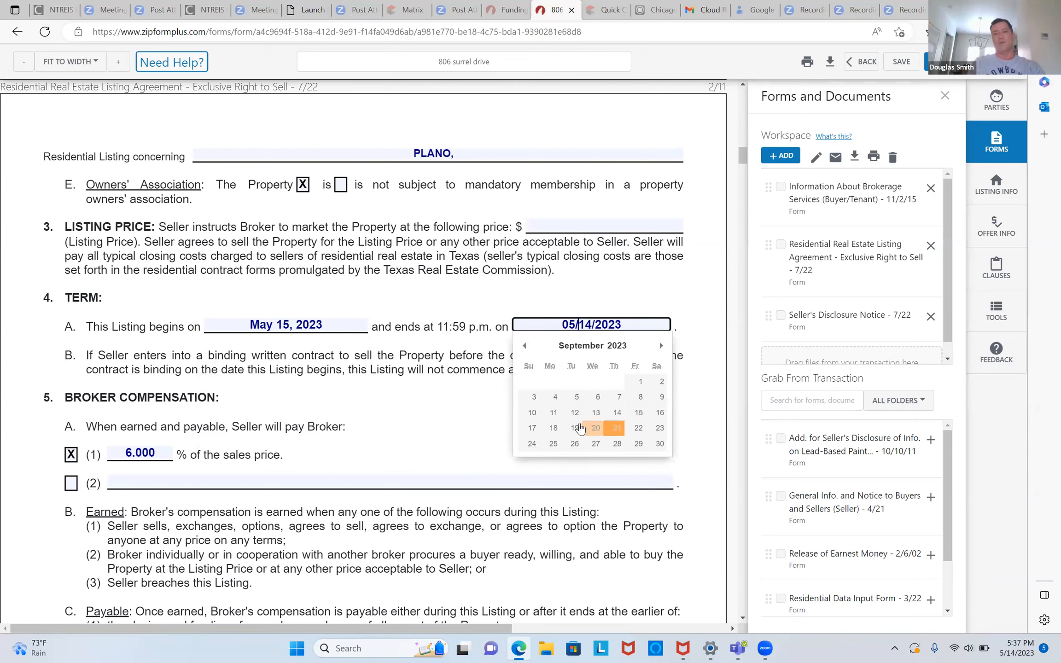
left_click(638, 413)
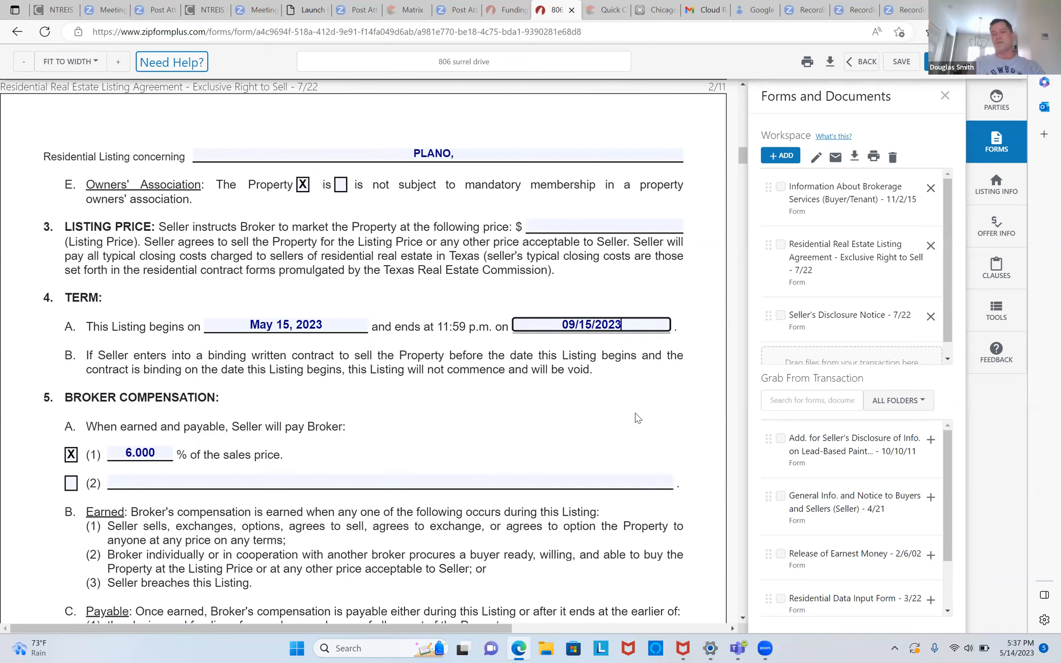
- Save the listing agreement and tick all three workspace forms
left_click(903, 67)
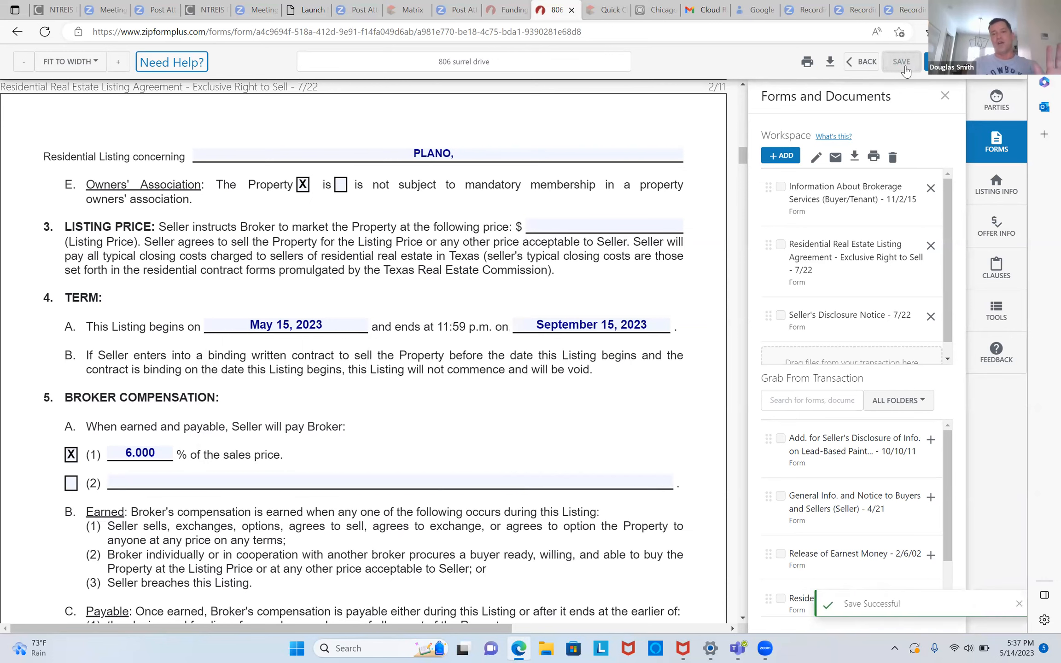
left_click(786, 189)
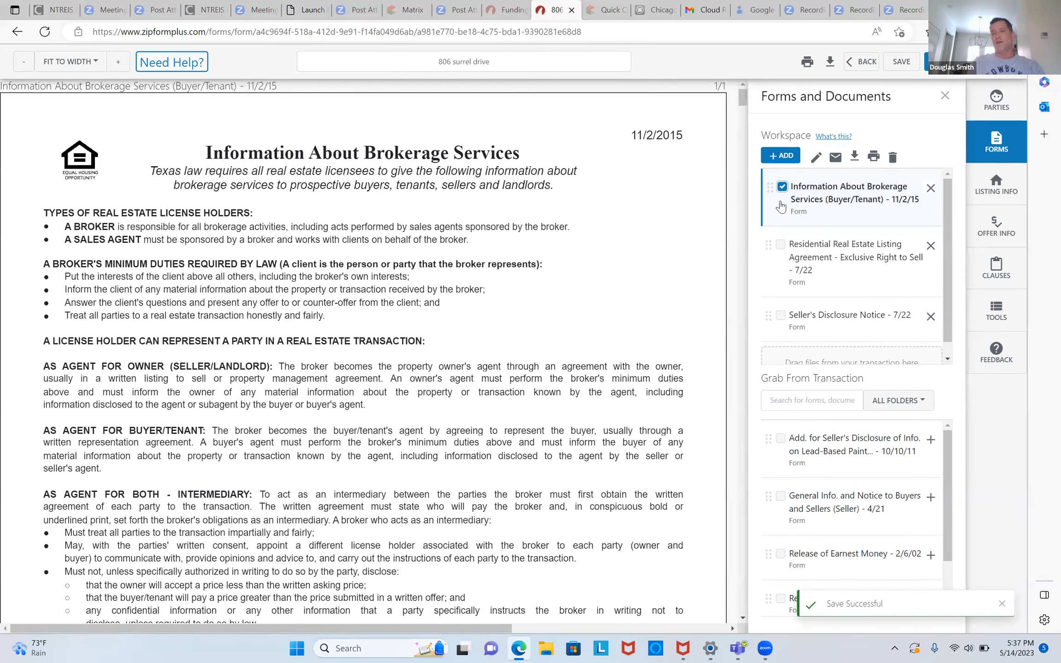
left_click(780, 245)
left_click(781, 316)
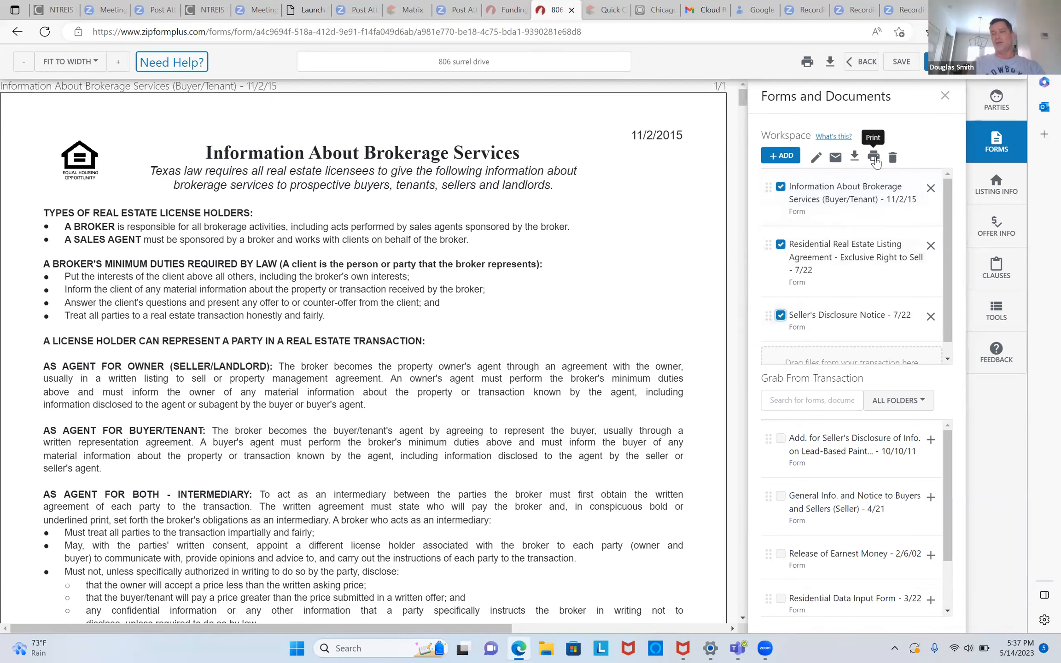